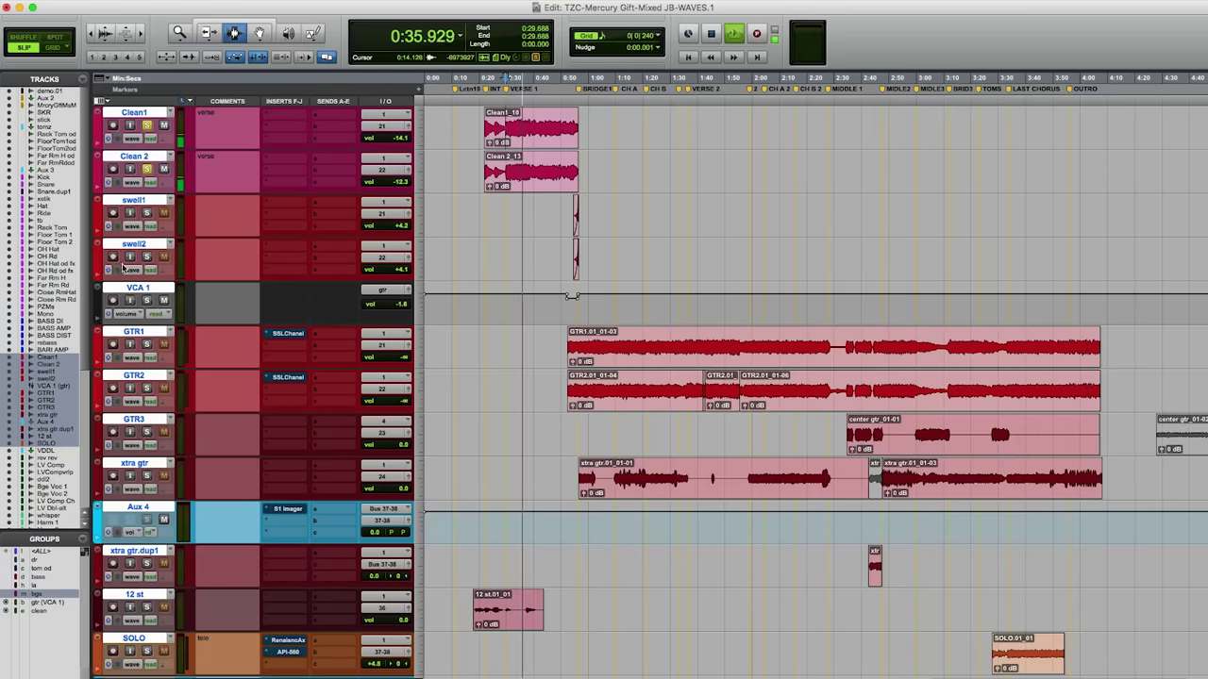
- Finish auditioning the clean guitars, take Clean 2 out of solo, and end playback of the 12 st track
{"action": "key", "text": "space"}
{"action": "left_click", "coordinate": [147, 170]}
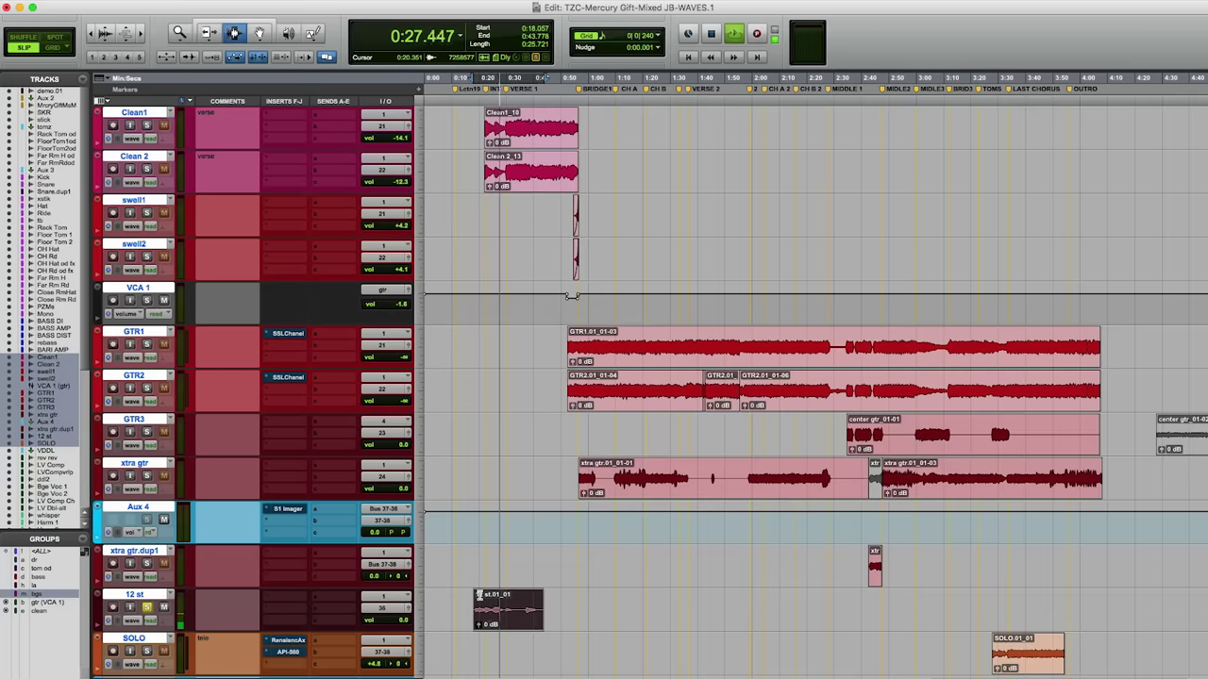
{"action": "key", "text": "space"}
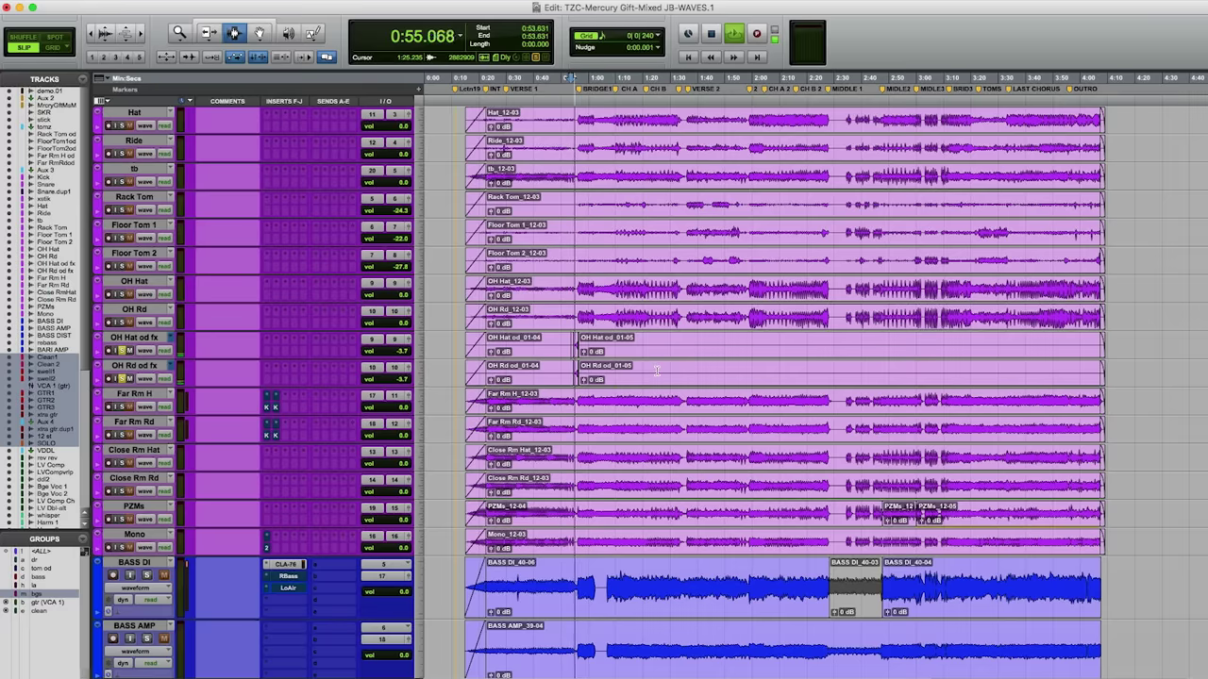
- Audition the soloed swell1 and swell2 tracks from 0:53.631, including a pass with GTR1 and GTR2 added
{"action": "key", "text": "space"}
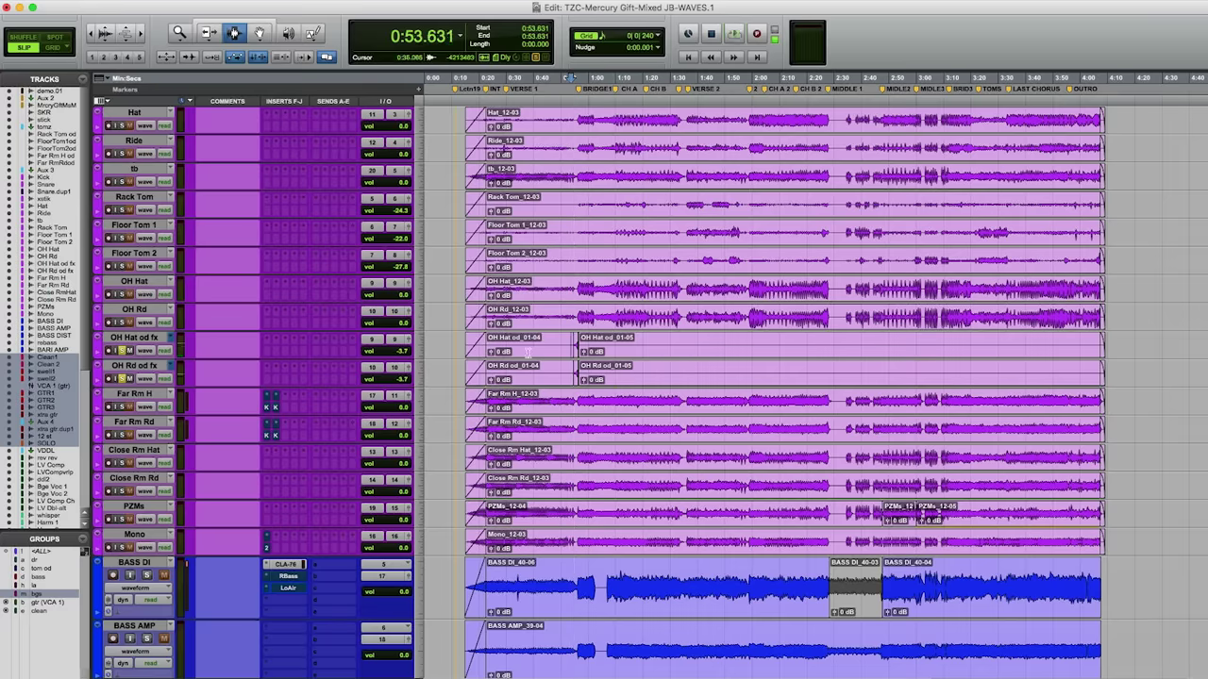
{"action": "scroll", "coordinate": [527, 337], "scroll_direction": "down", "scroll_amount": 12}
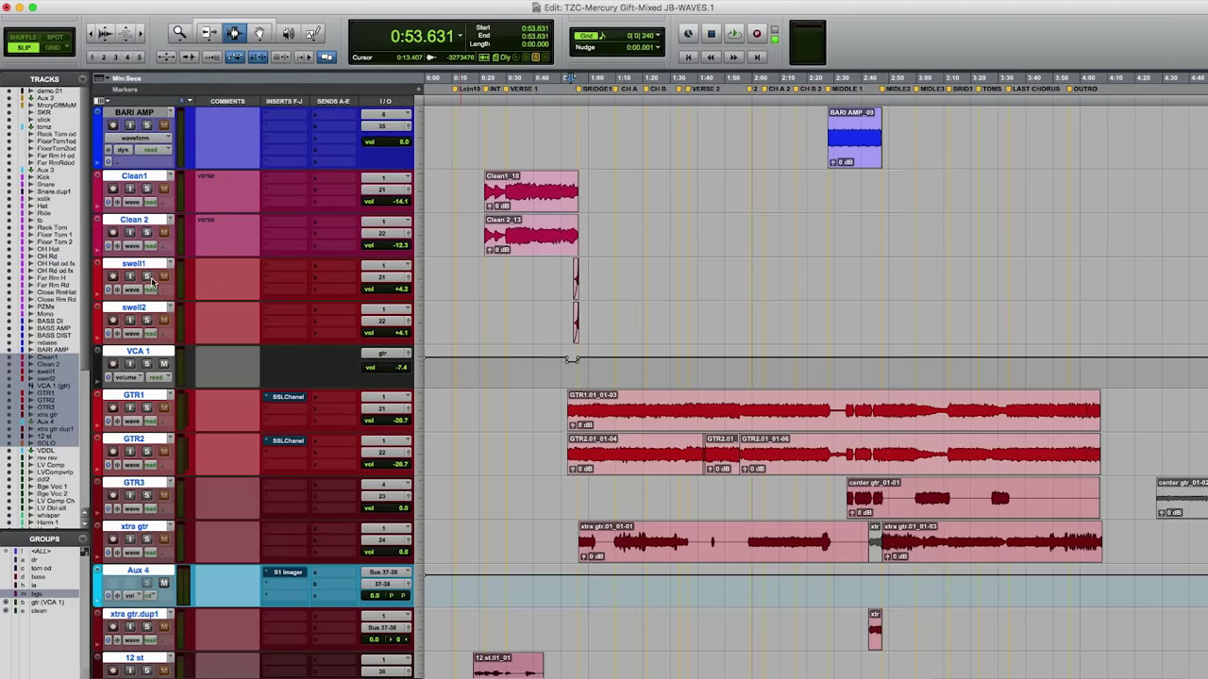
{"action": "key", "text": "space"}
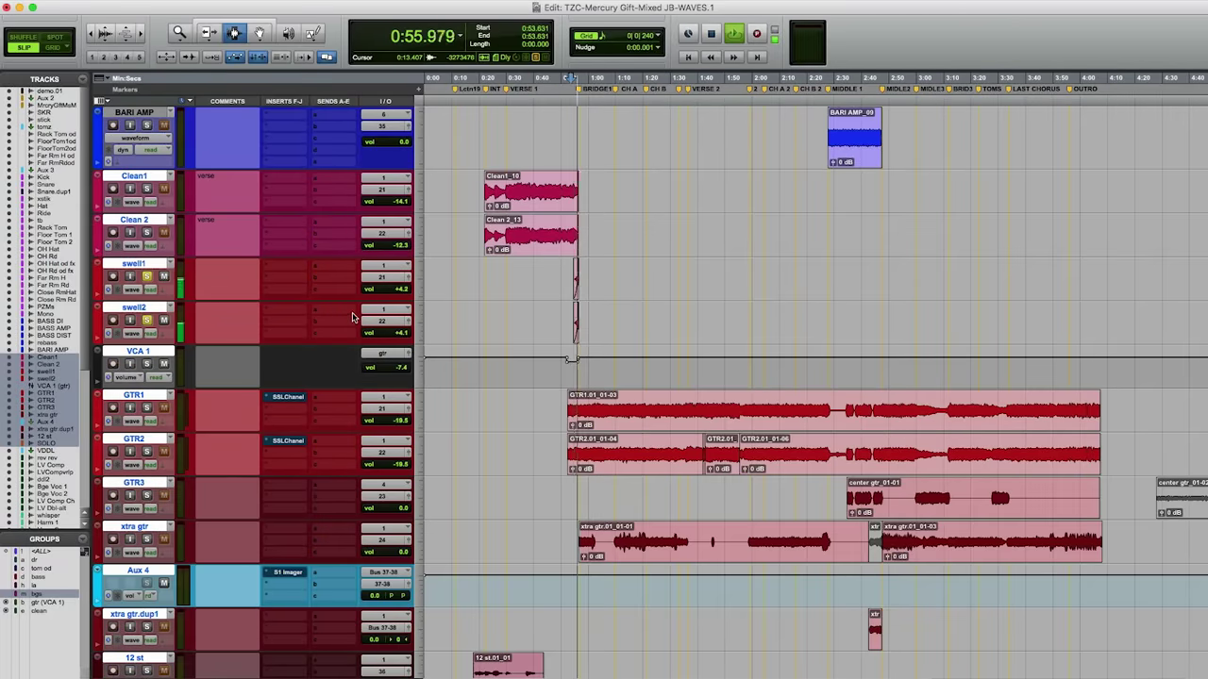
{"action": "key", "text": "space"}
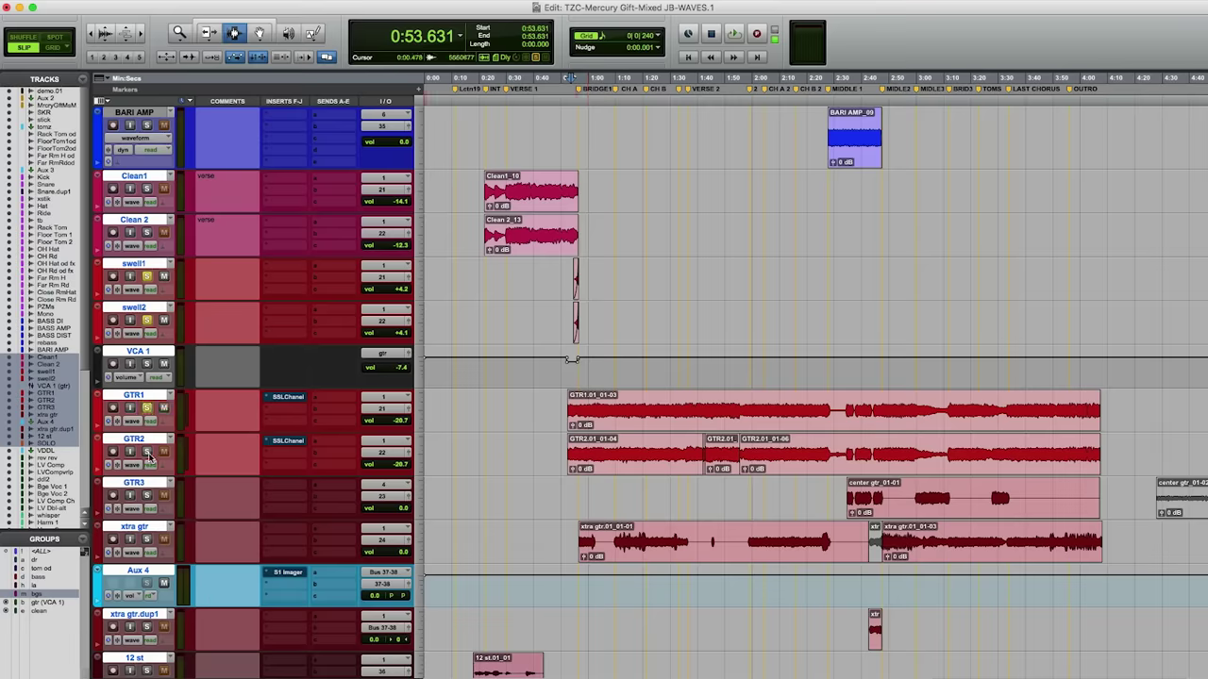
{"action": "key", "text": "space"}
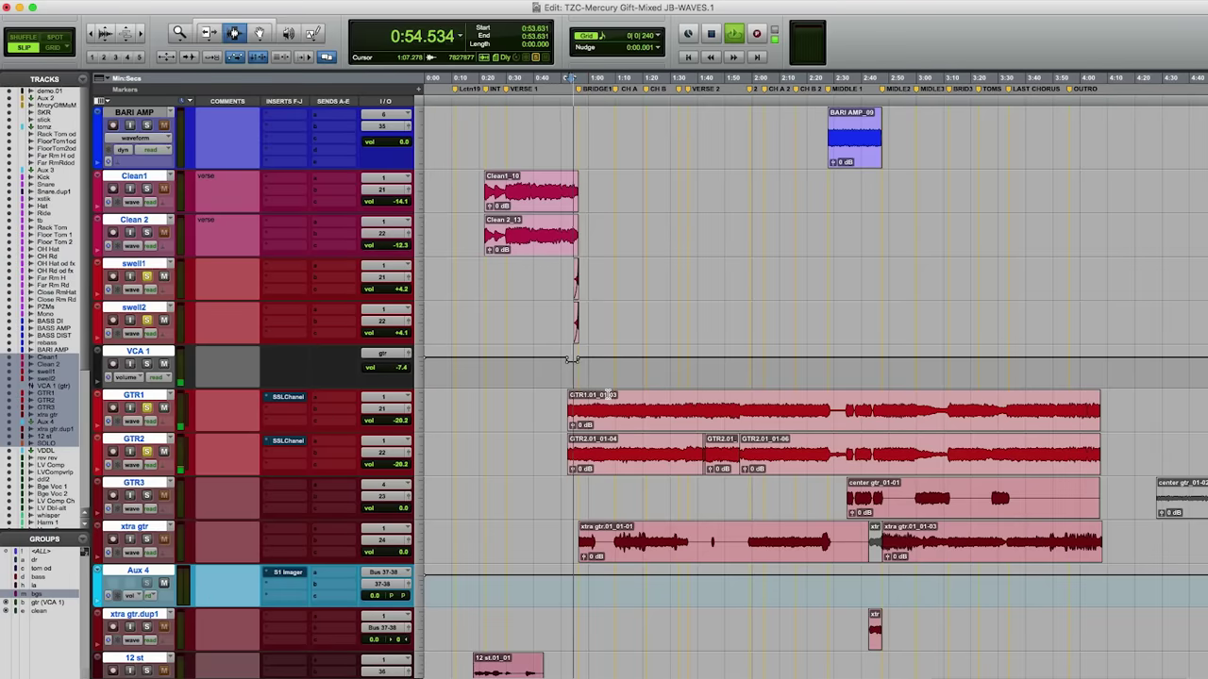
{"action": "key", "text": "space"}
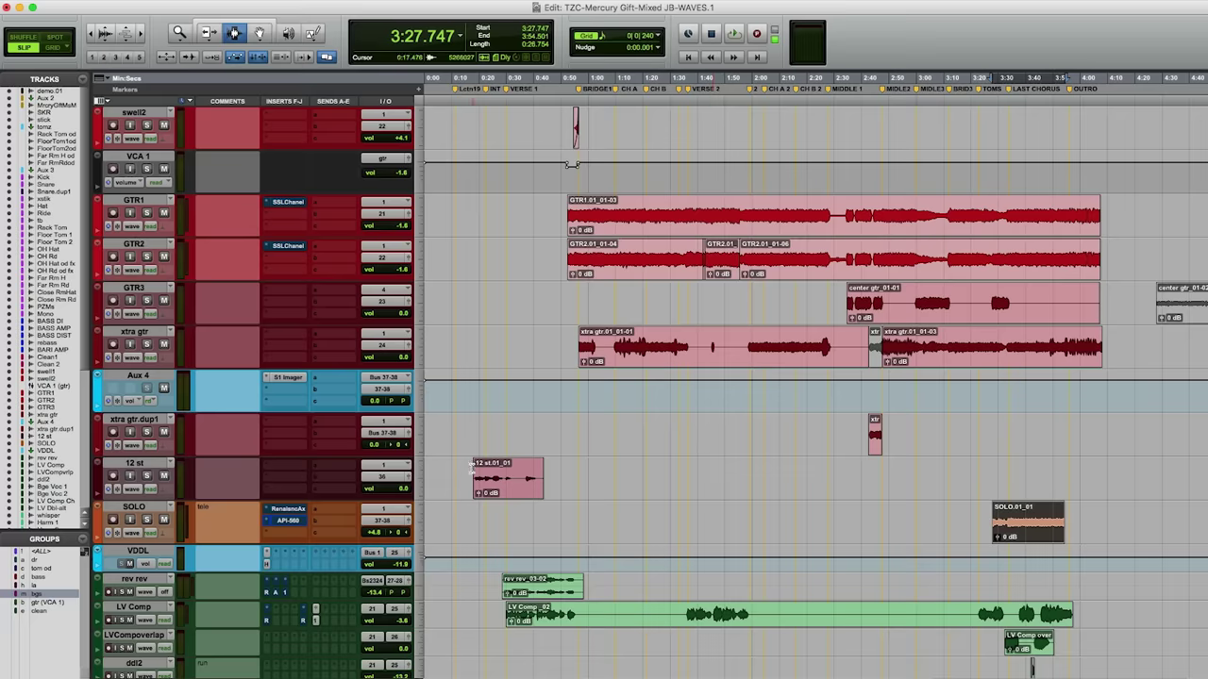
- Place the playback position at 0:17.478 and look over the bass and guitar tracks around the song's intro
{"action": "left_click", "coordinate": [477, 470]}
{"action": "scroll", "coordinate": [470, 431], "scroll_direction": "up", "scroll_amount": 5}
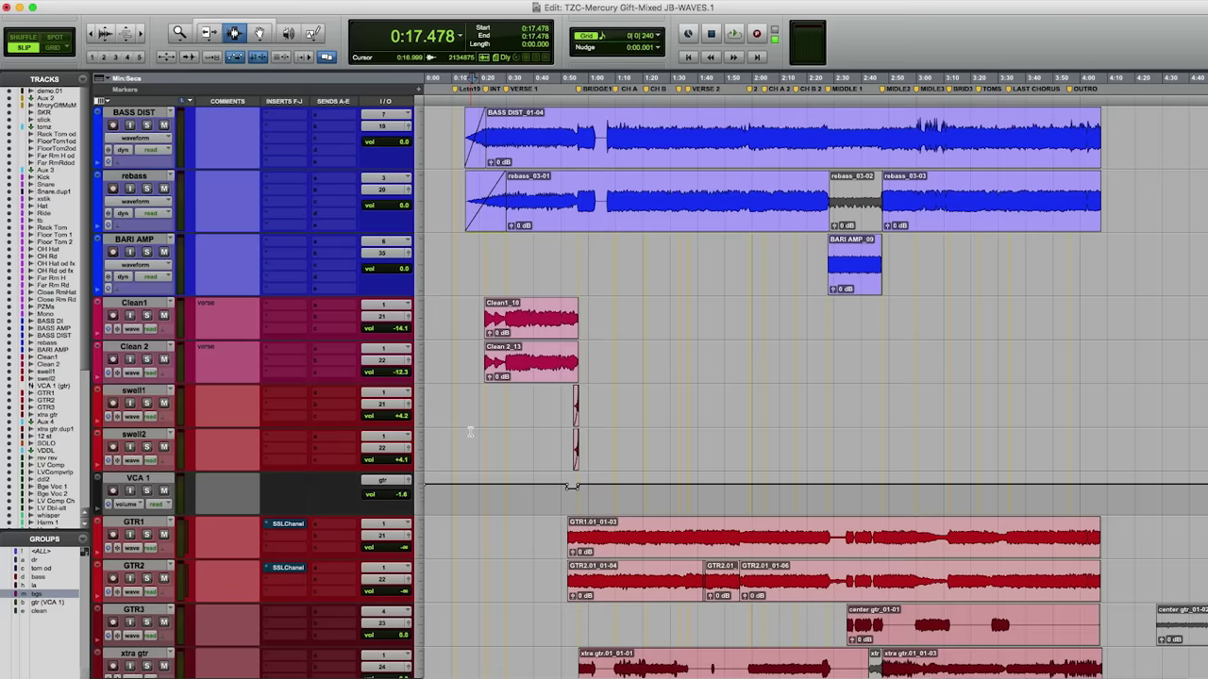
{"action": "scroll", "coordinate": [532, 200], "scroll_direction": "up", "scroll_amount": 3}
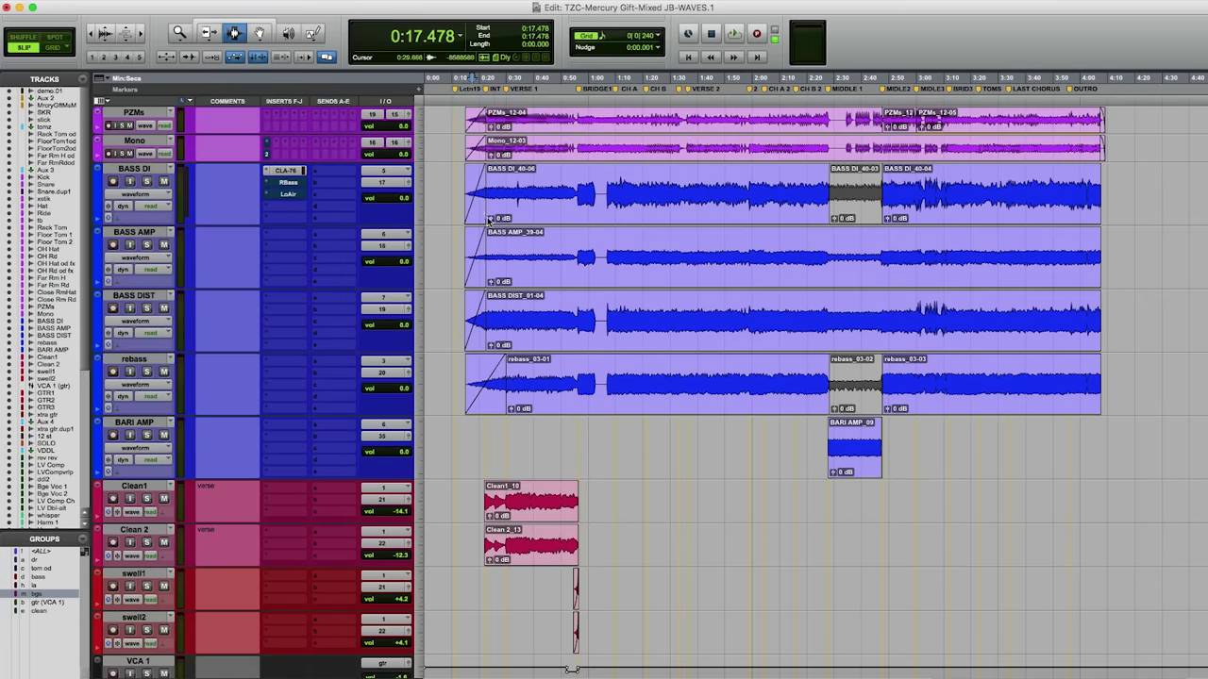
{"action": "scroll", "coordinate": [518, 275], "scroll_direction": "up", "scroll_amount": 2}
{"action": "scroll", "coordinate": [518, 283], "scroll_direction": "down", "scroll_amount": 4}
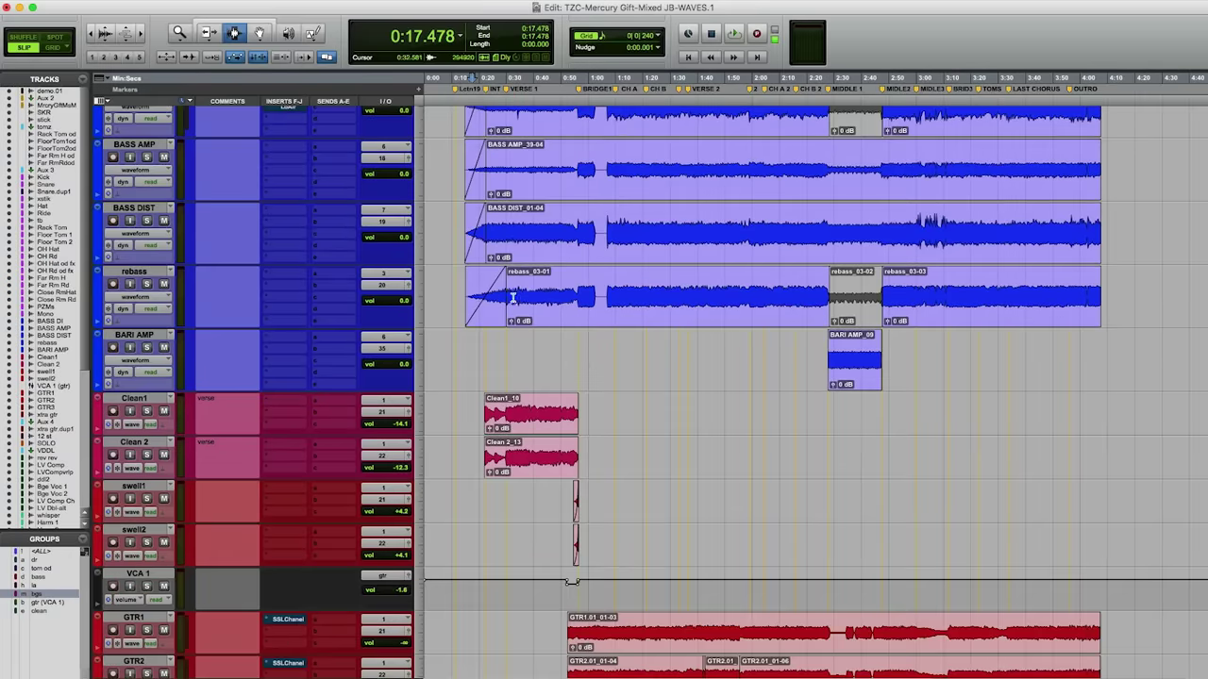
{"action": "scroll", "coordinate": [514, 299], "scroll_direction": "down", "scroll_amount": 2}
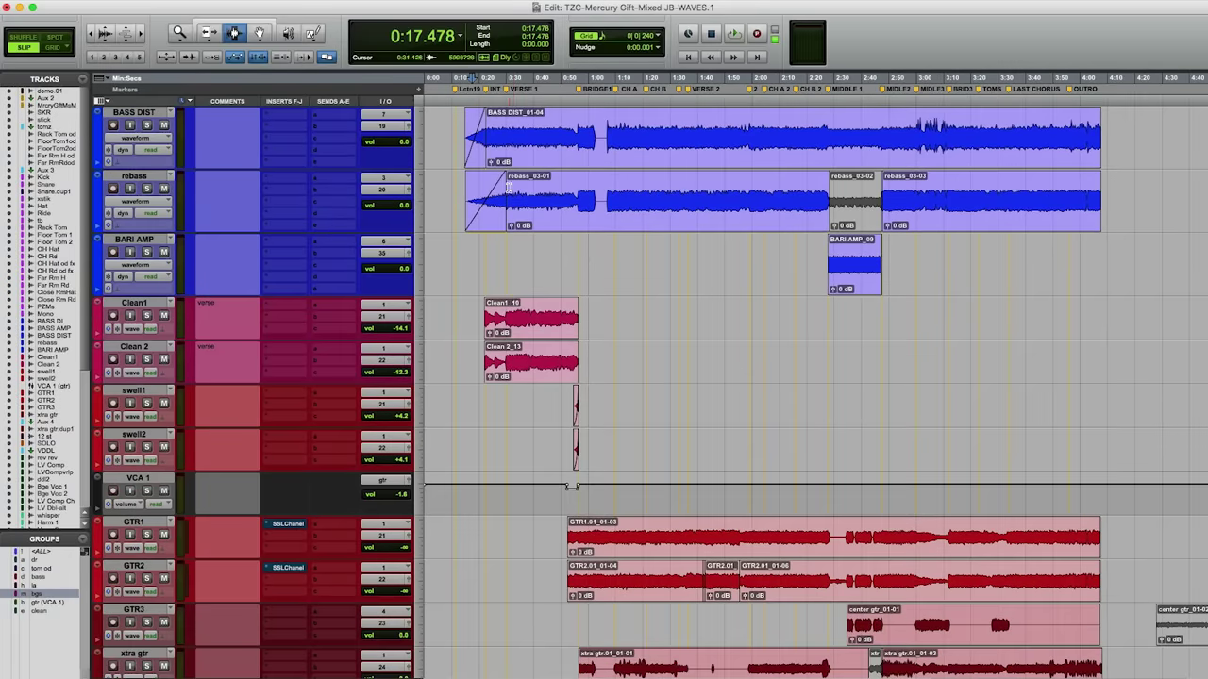
{"action": "scroll", "coordinate": [509, 229], "scroll_direction": "down", "scroll_amount": 4}
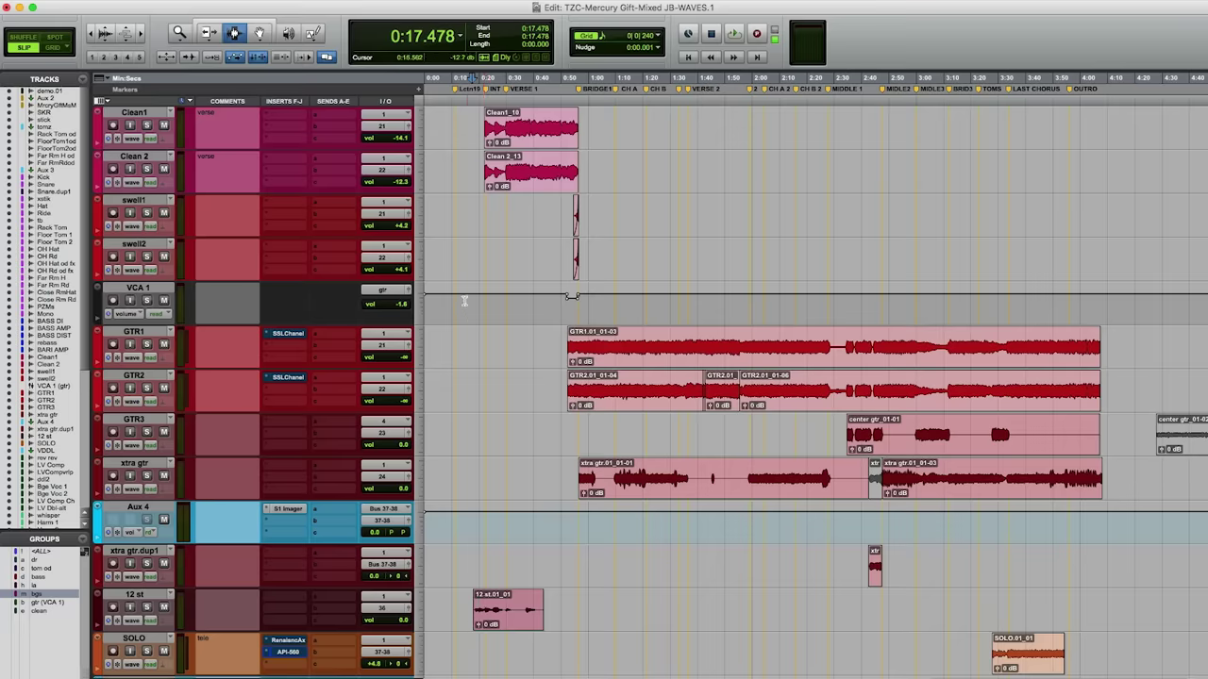
- Play the full mix from 0:14.844 while viewing the bass and guitar tracks
{"action": "left_click", "coordinate": [472, 228]}
{"action": "key", "text": "space"}
{"action": "scroll", "coordinate": [491, 226], "scroll_direction": "up", "scroll_amount": 5}
{"action": "scroll", "coordinate": [509, 225], "scroll_direction": "down", "scroll_amount": 2}
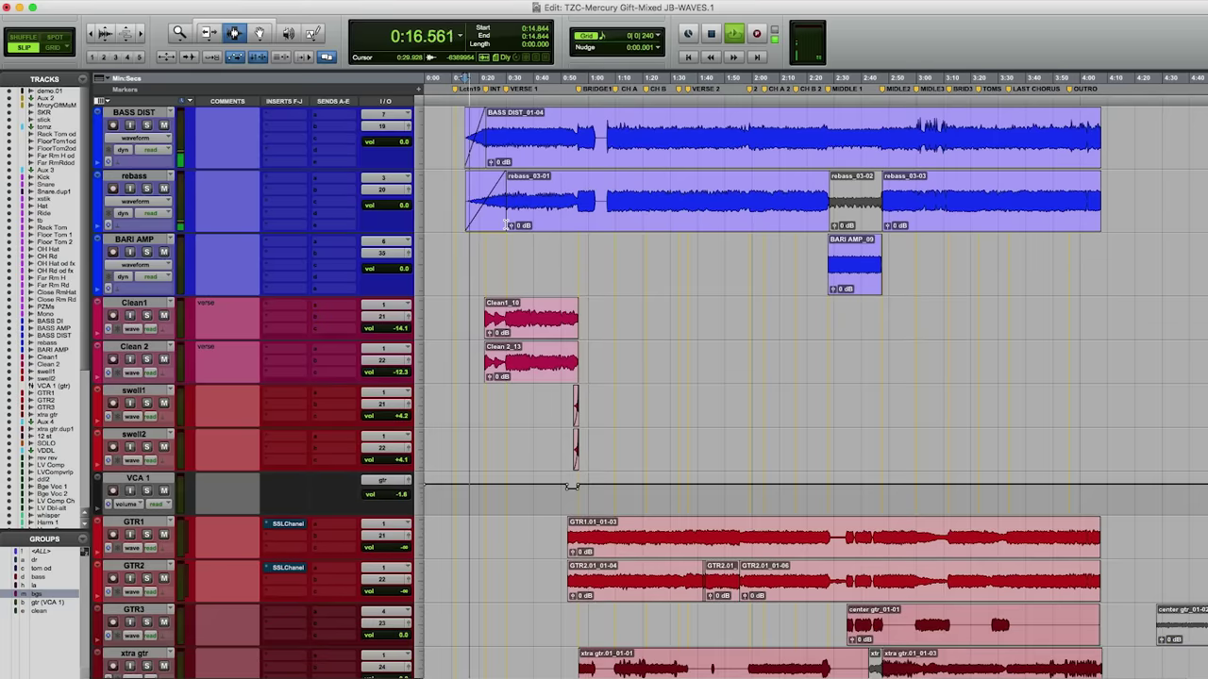
{"action": "left_click", "coordinate": [413, 318]}
{"action": "left_click", "coordinate": [447, 307], "text": "alt"}
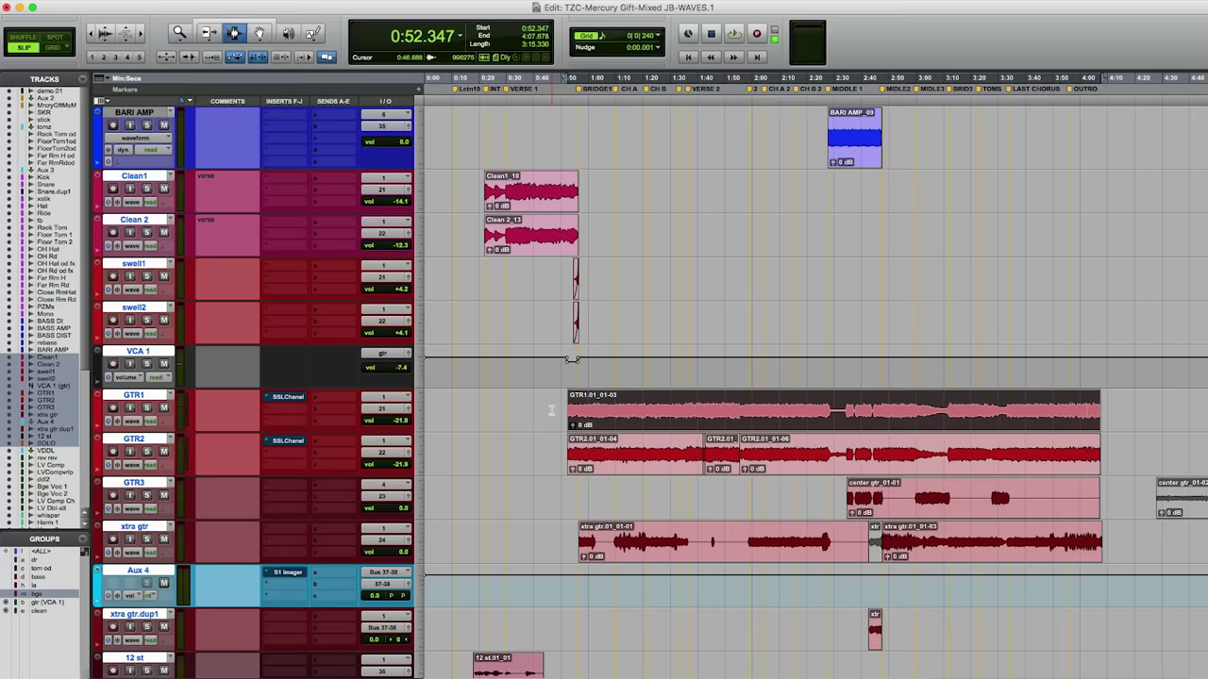
- Take GTR2's SSLChannel insert out of bypass and open the SSLChannel plug-in on GTR1
{"action": "right_click", "coordinate": [288, 440]}
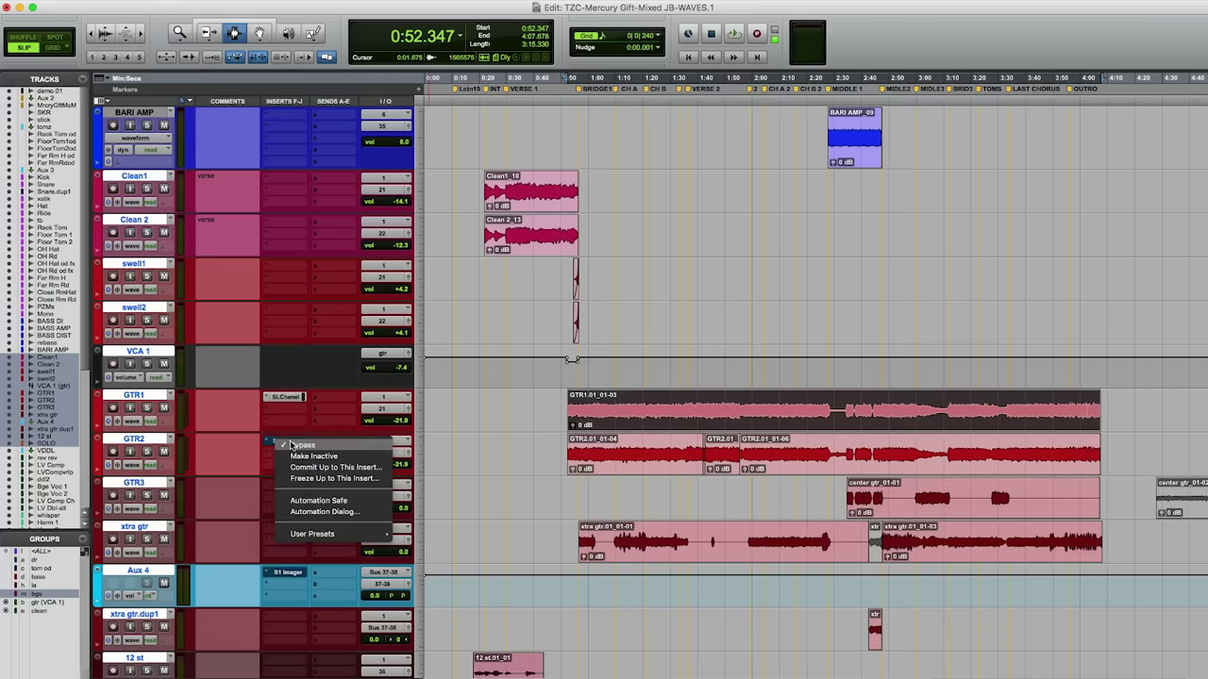
{"action": "left_click", "coordinate": [294, 444]}
{"action": "left_click", "coordinate": [288, 398]}
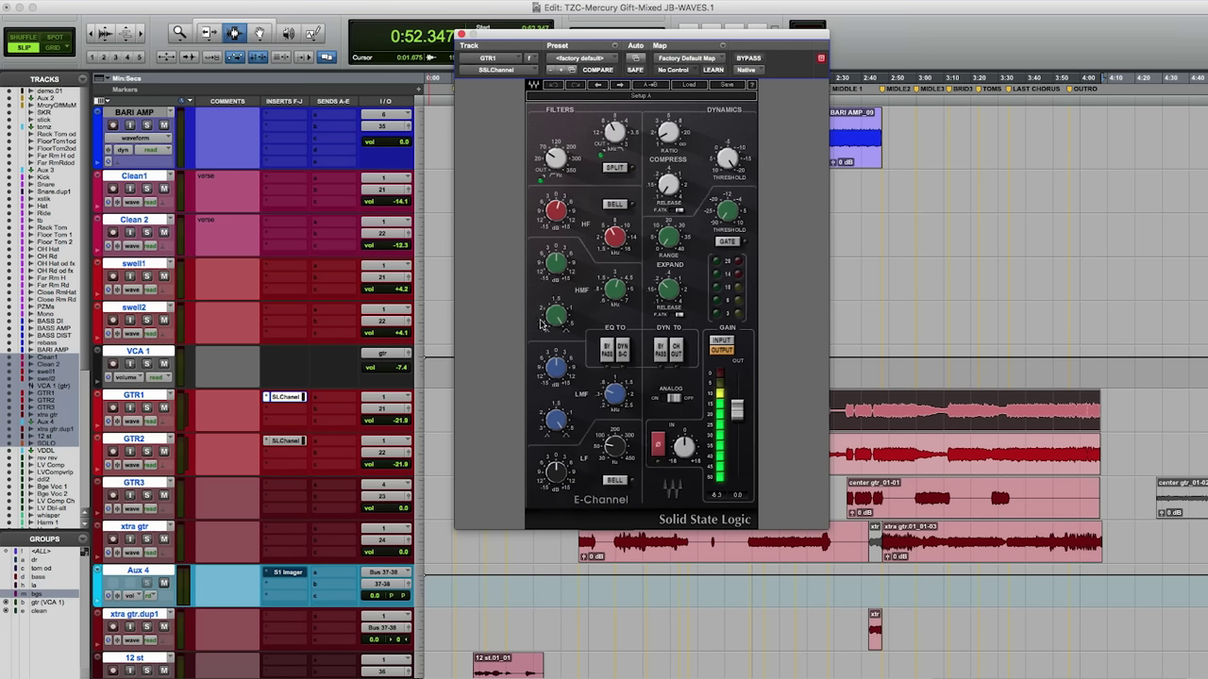
- Solo GTR1 and compare its sound with SSLChannel bypassed and active during playback
{"action": "left_click", "coordinate": [746, 60]}
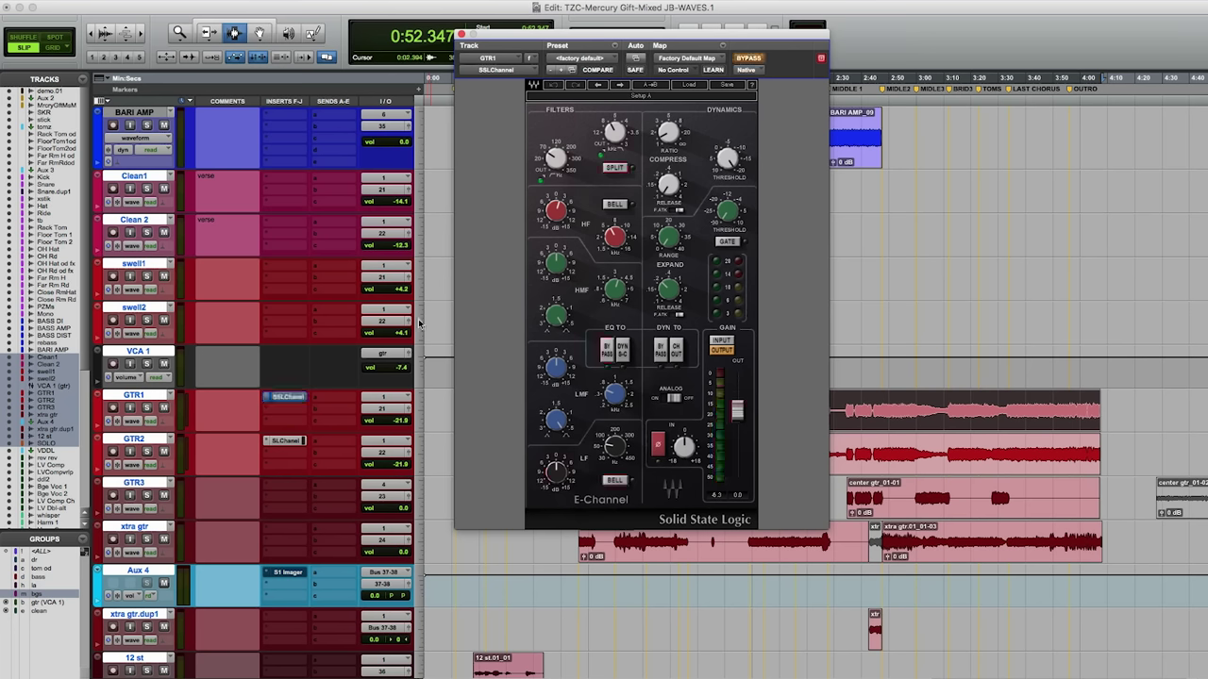
{"action": "left_click", "coordinate": [146, 409]}
{"action": "left_click", "coordinate": [749, 59]}
{"action": "key", "text": "space"}
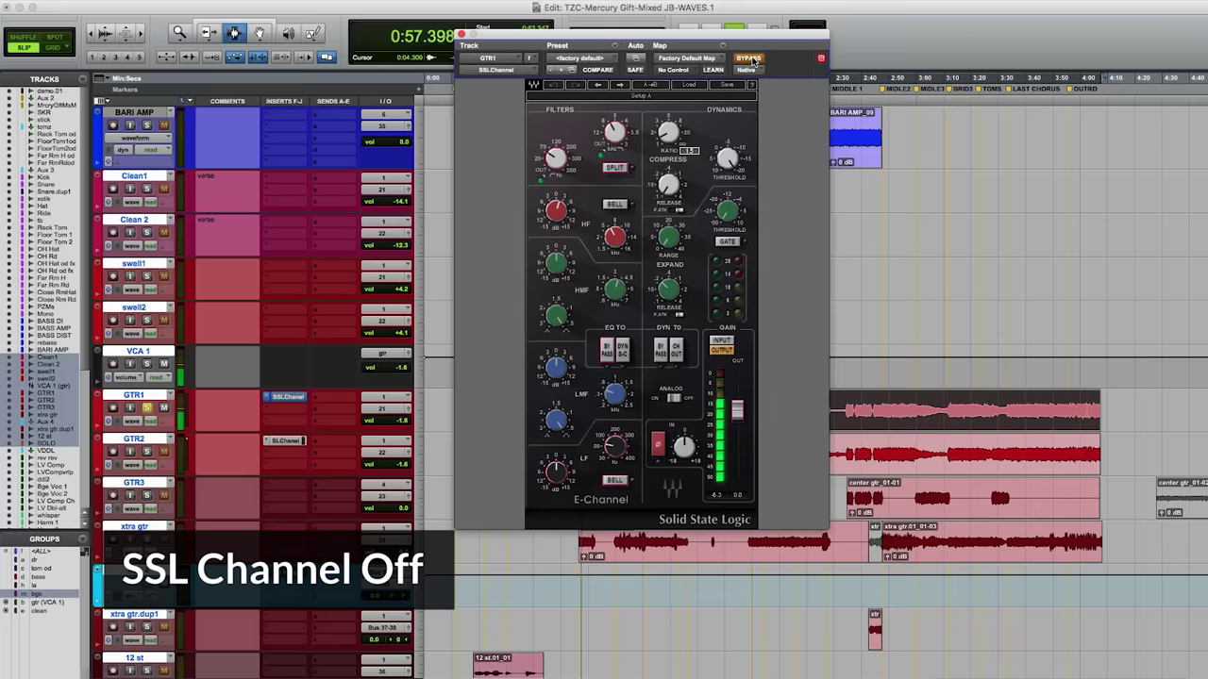
{"action": "left_click", "coordinate": [750, 59]}
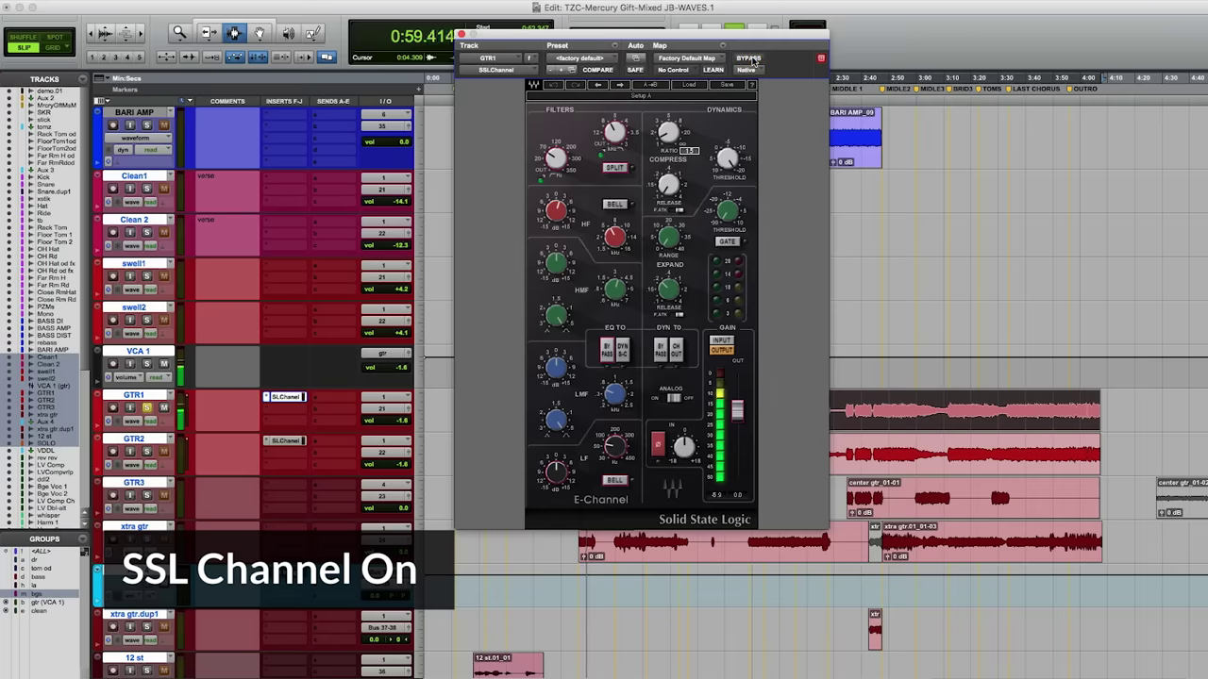
{"action": "left_click", "coordinate": [750, 60]}
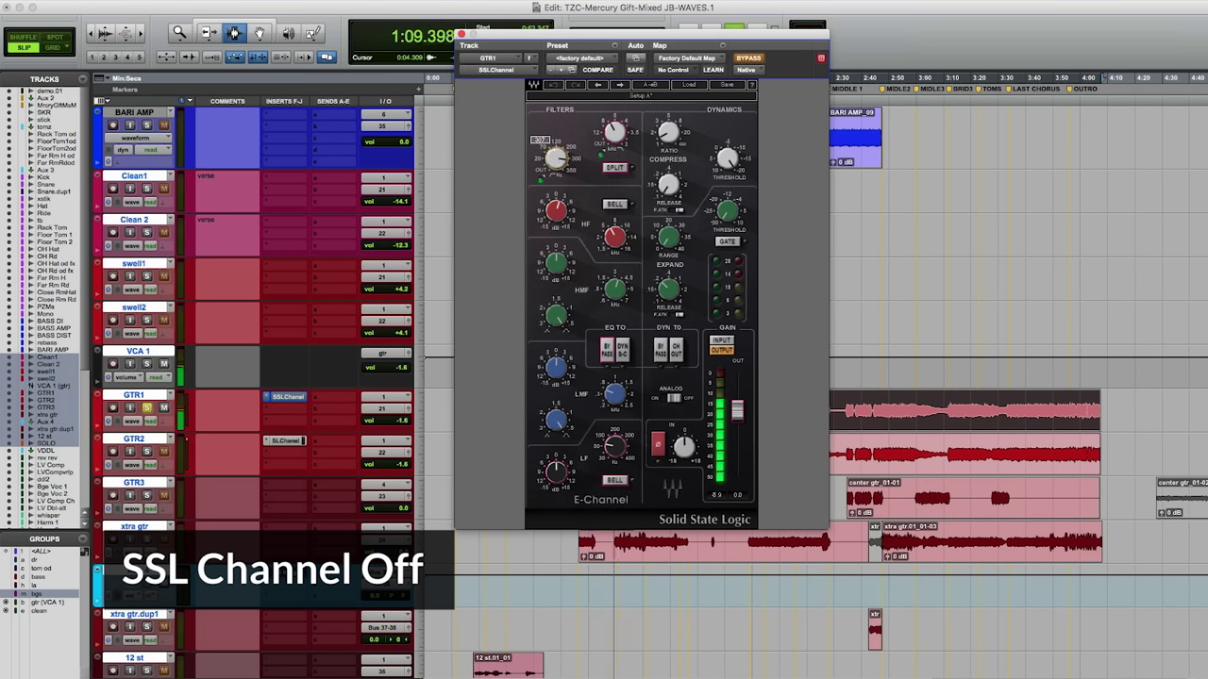
{"action": "left_click", "coordinate": [749, 59]}
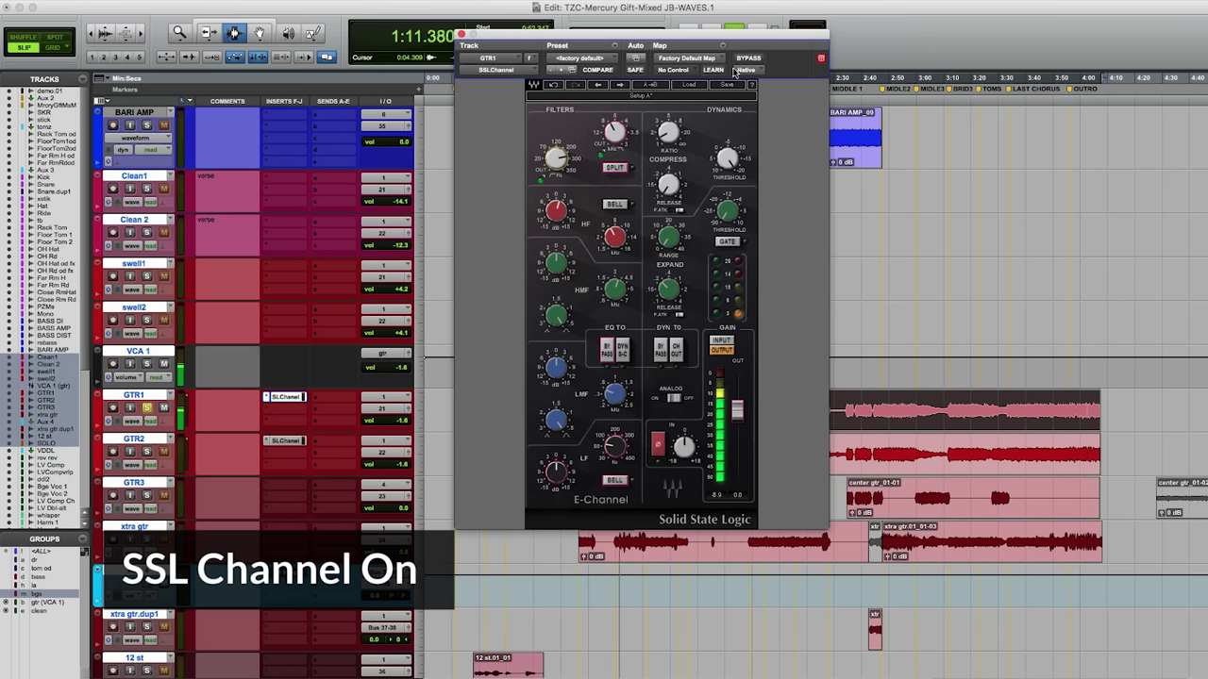
{"action": "mouse_move", "coordinate": [557, 159]}
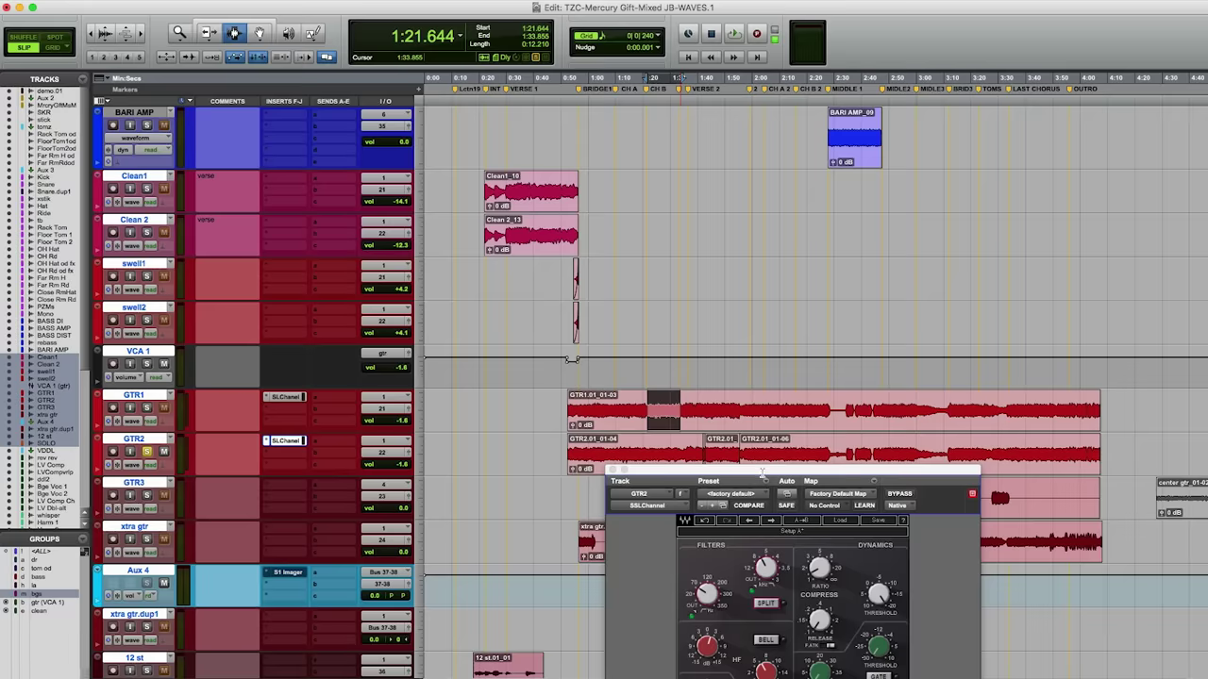
- Play the soloed GTR2 from 1:21.644 and compare its SSLChannel bypassed and active, moving the plug-in window fully into view
{"action": "key", "text": "space"}
{"action": "left_click_drag", "start_coordinate": [763, 475], "coordinate": [828, 181]}
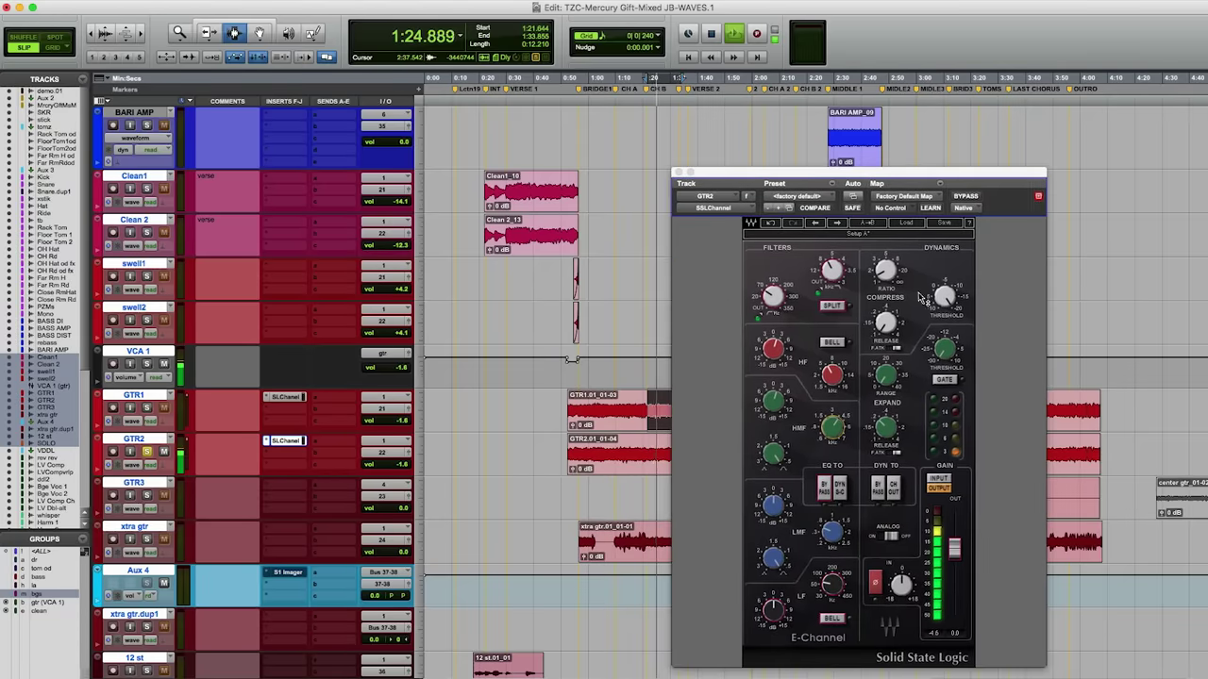
{"action": "left_click", "coordinate": [964, 196]}
{"action": "left_click_drag", "start_coordinate": [962, 199], "coordinate": [930, 116]}
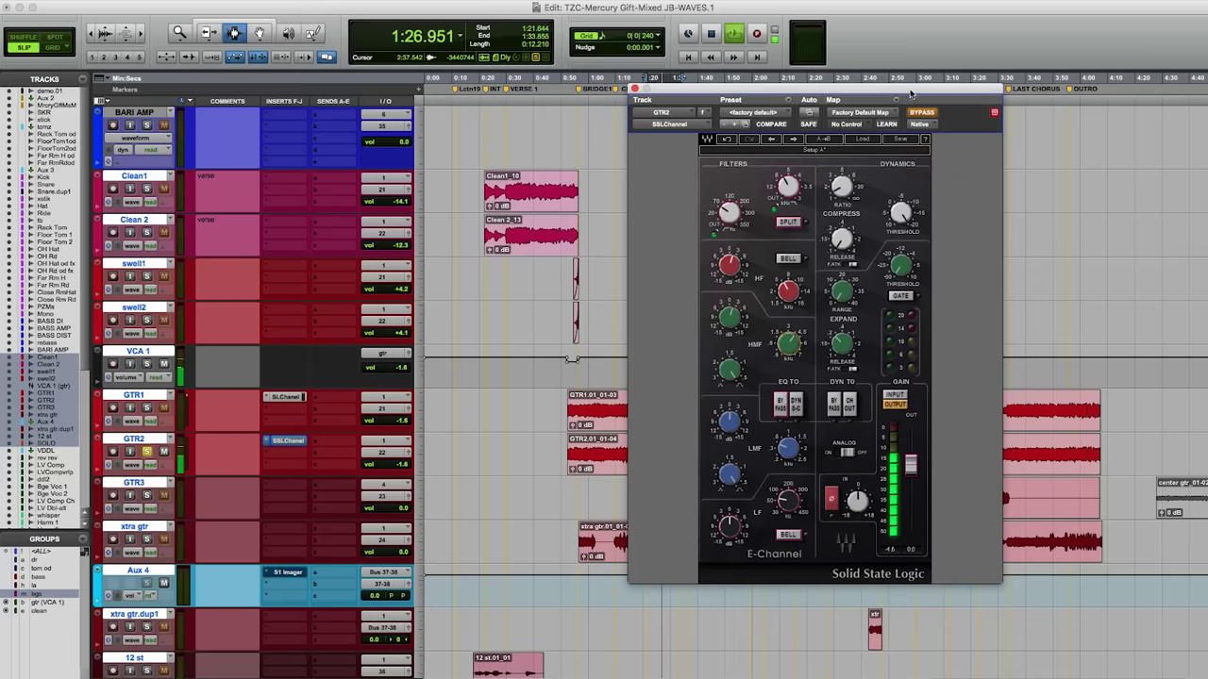
{"action": "left_click", "coordinate": [922, 113]}
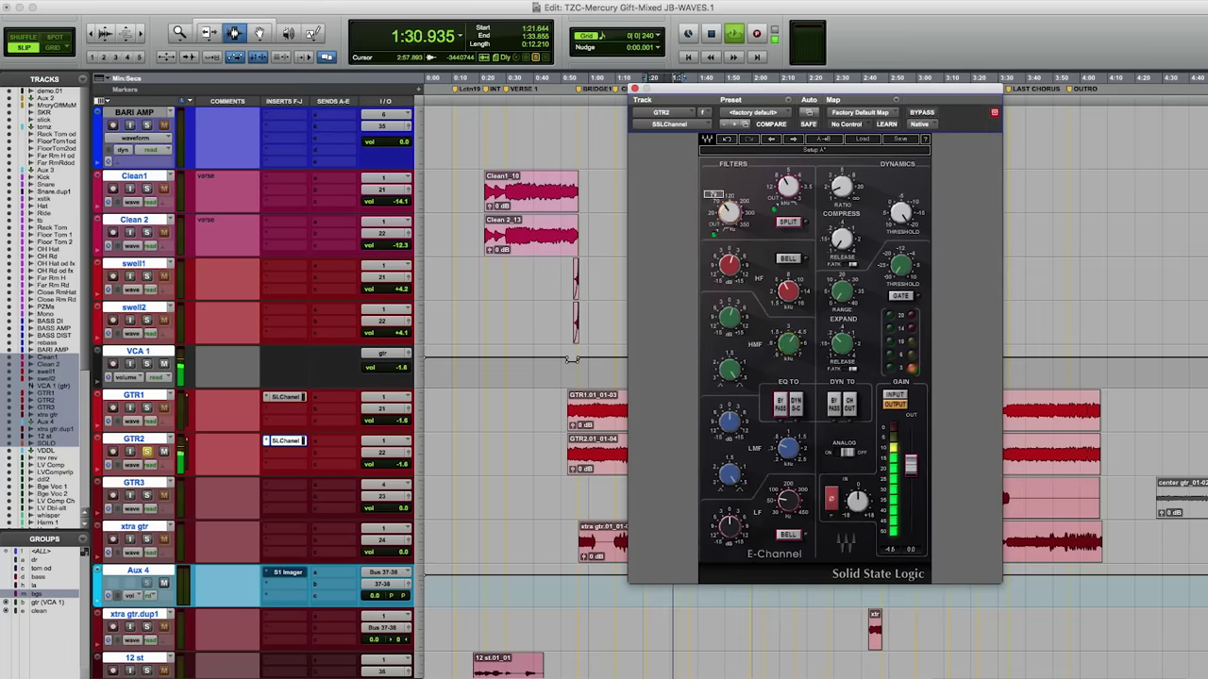
- Adjust the HF frequency, HMF gain and LMF gain of GTR2's SSLChannel equalizer while listening
{"action": "left_click_drag", "start_coordinate": [799, 291], "coordinate": [799, 285]}
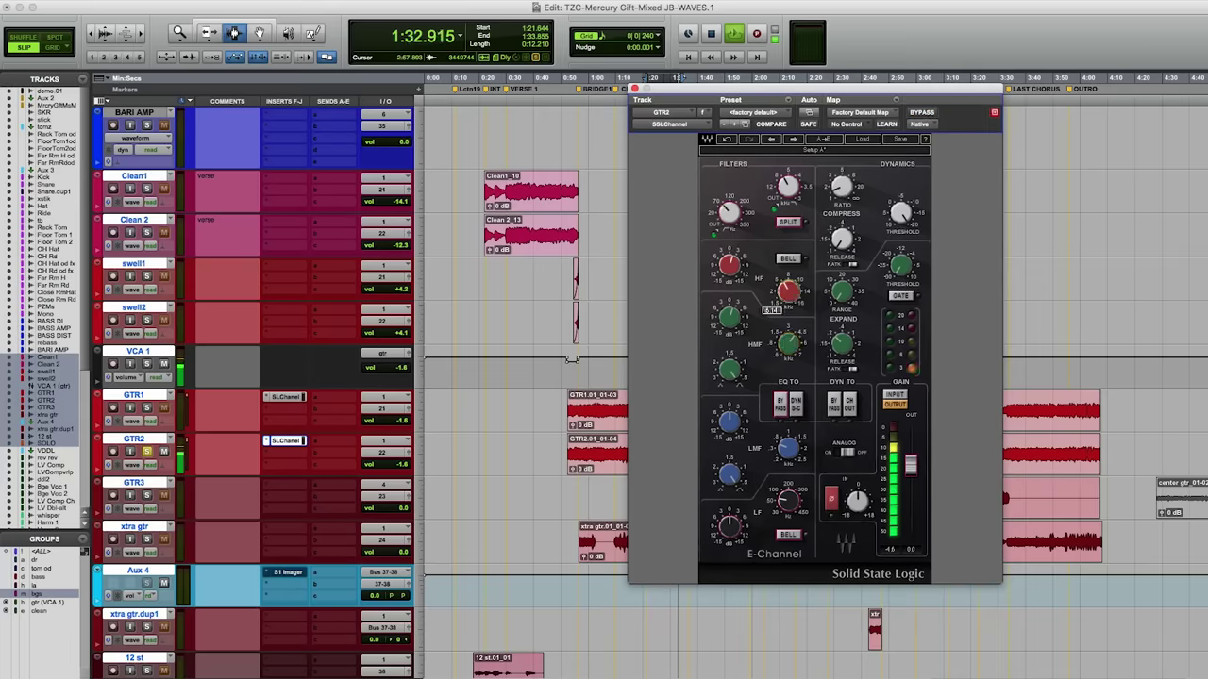
{"action": "left_click_drag", "start_coordinate": [729, 318], "coordinate": [729, 304]}
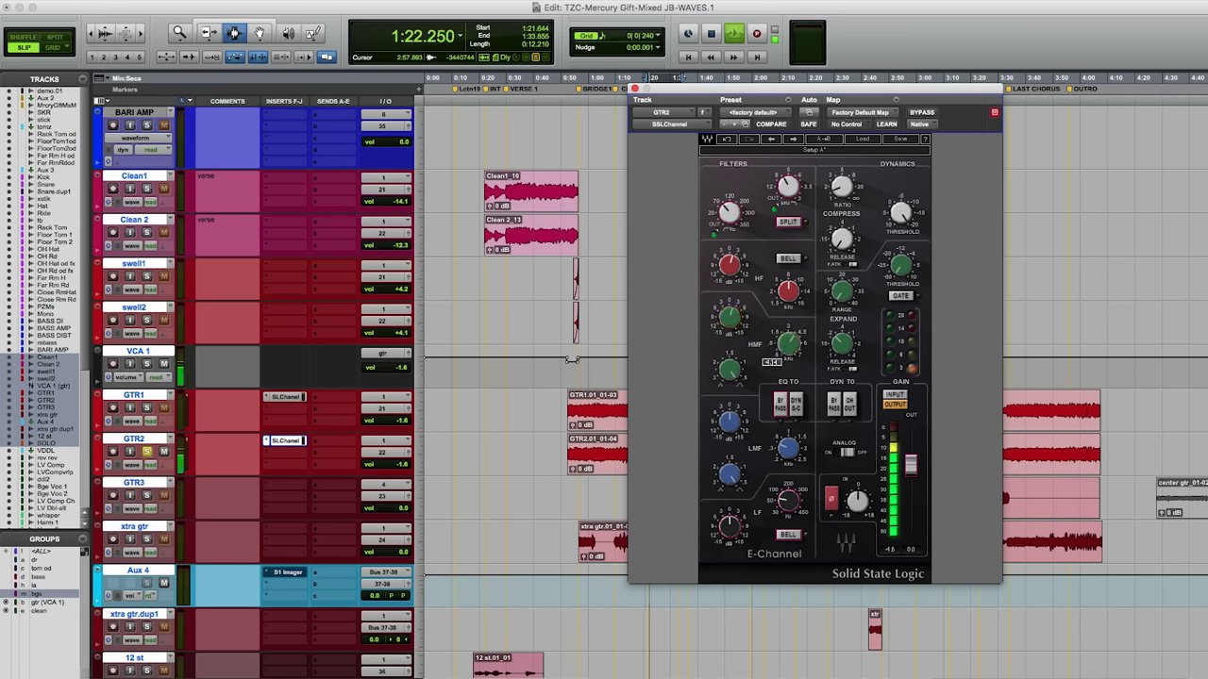
{"action": "left_click_drag", "start_coordinate": [744, 324], "coordinate": [743, 319]}
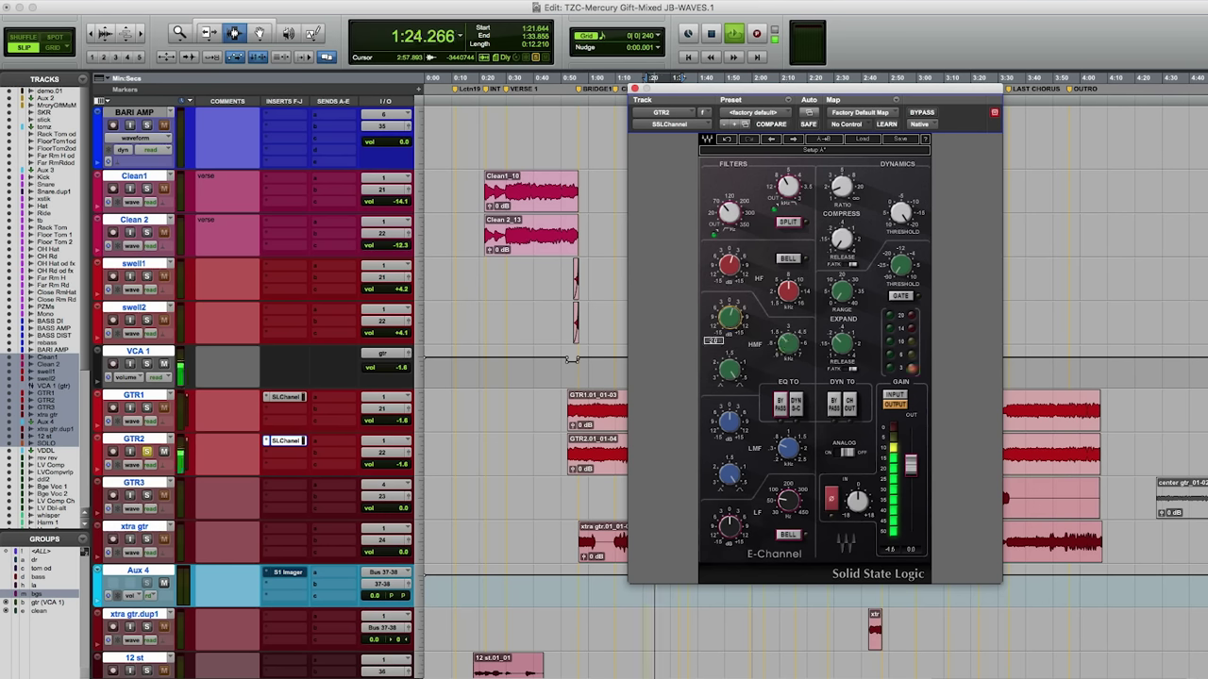
{"action": "left_click_drag", "start_coordinate": [728, 422], "coordinate": [728, 415]}
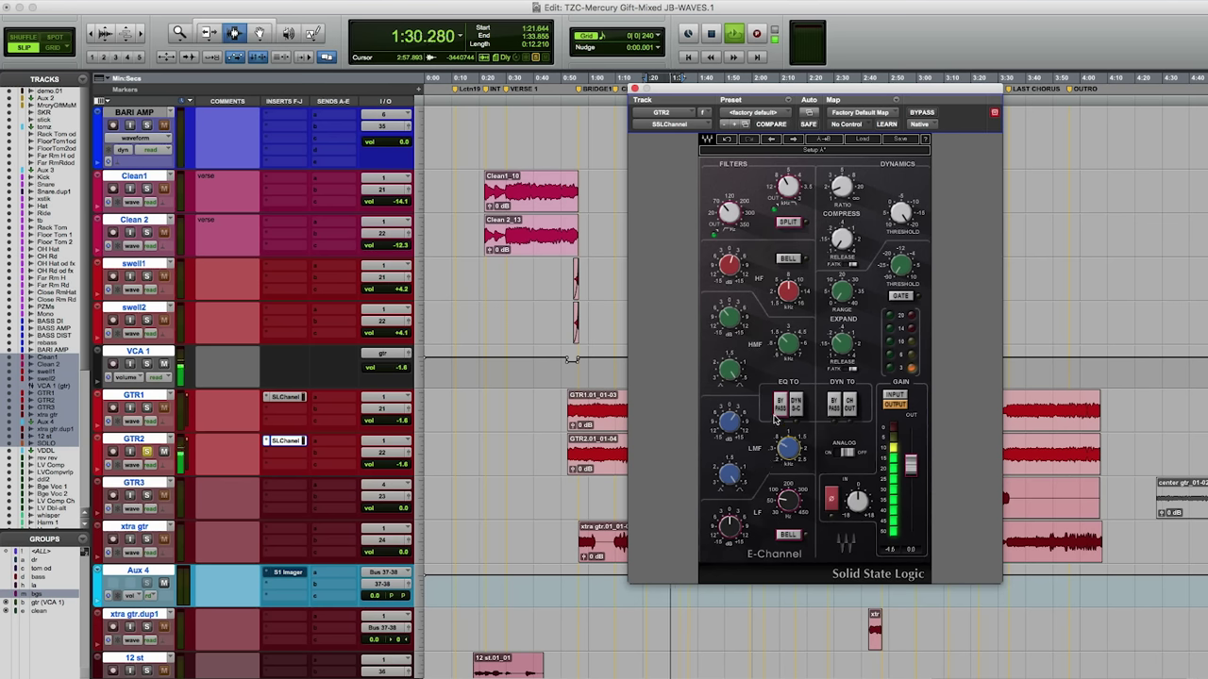
{"action": "key", "text": "space"}
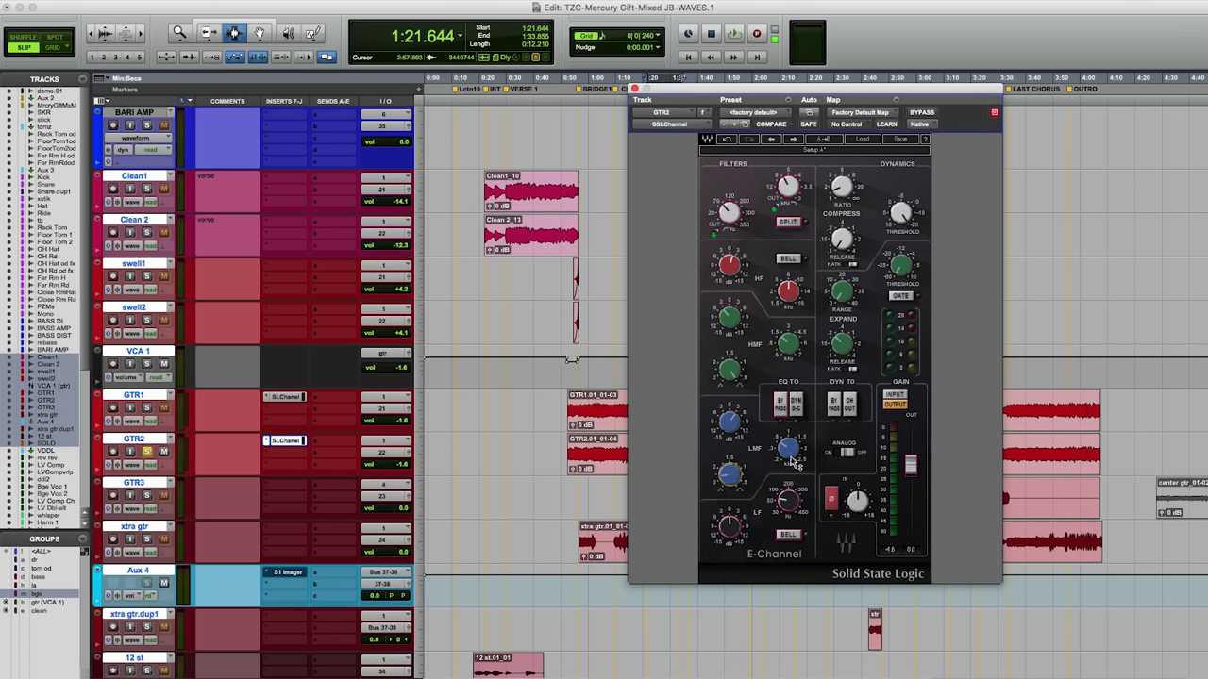
- Replay GTR2 with its SSLChannel bypassed and active, and adjust the HMF band's Q
{"action": "key", "text": "space"}
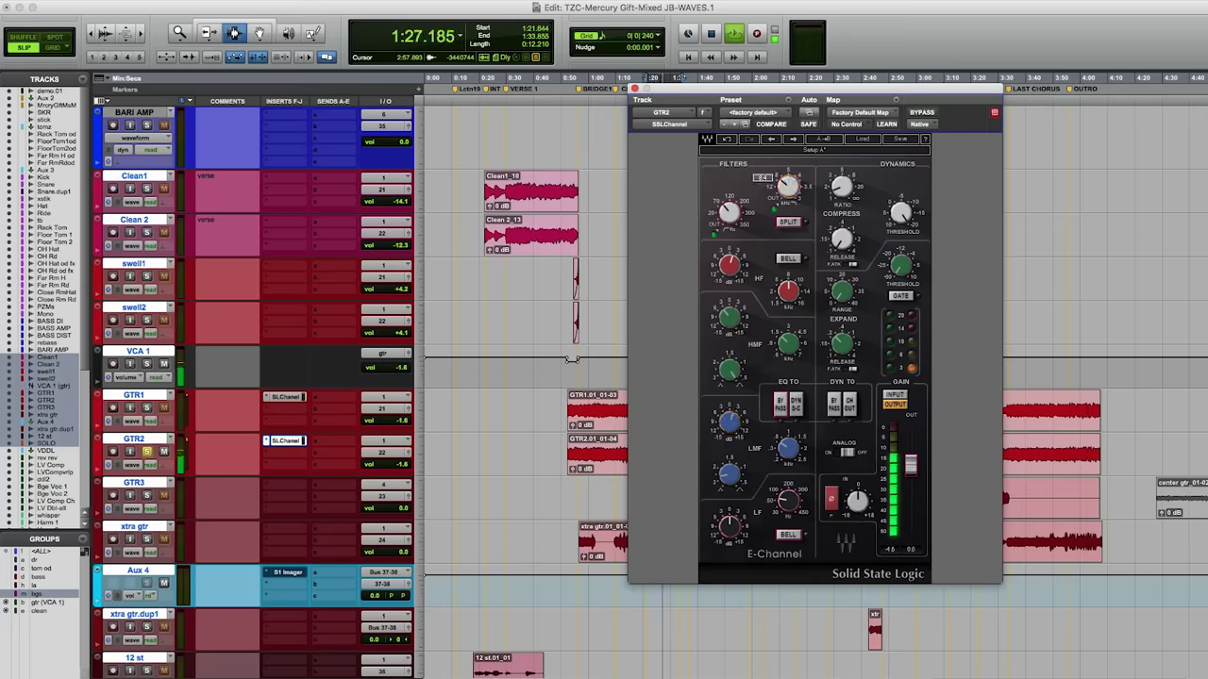
{"action": "left_click", "coordinate": [923, 114]}
{"action": "left_click", "coordinate": [923, 113]}
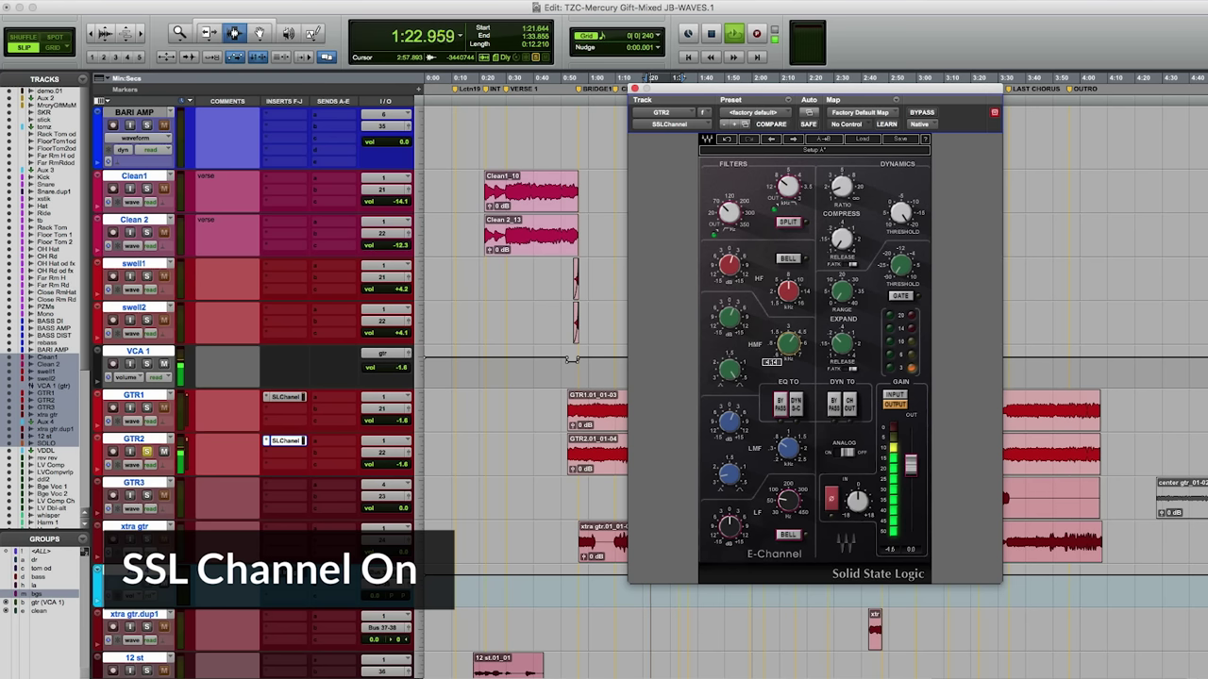
{"action": "left_click", "coordinate": [729, 370]}
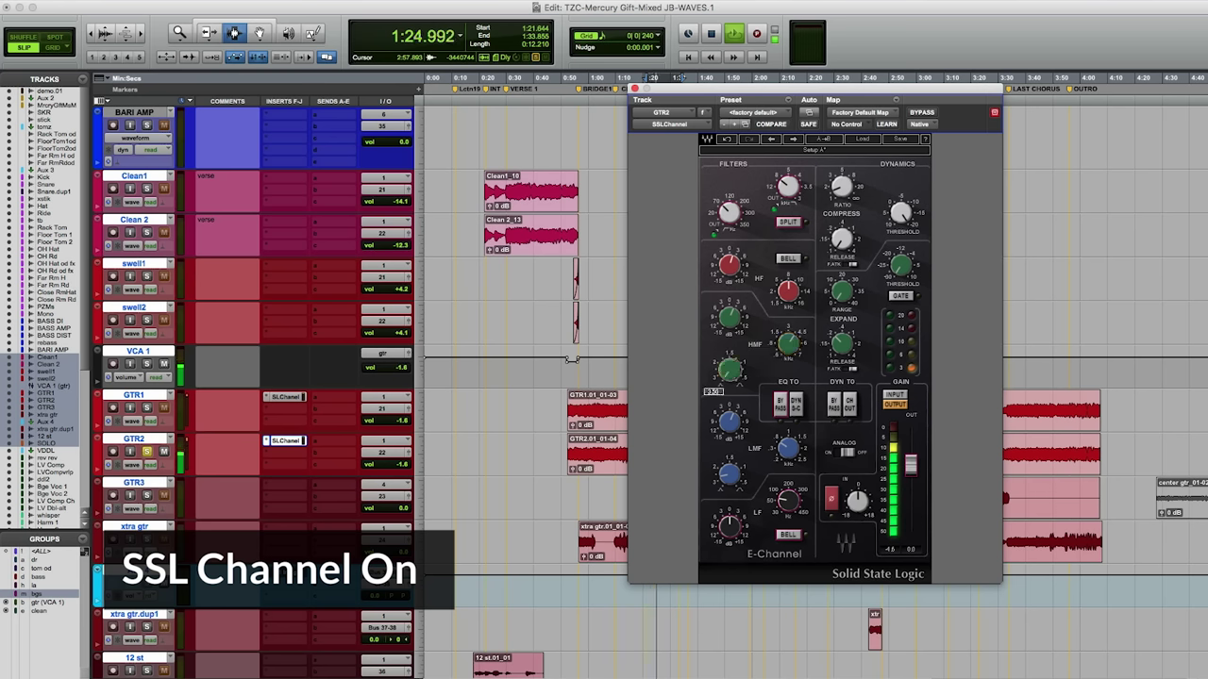
{"action": "left_click_drag", "start_coordinate": [741, 375], "coordinate": [740, 377]}
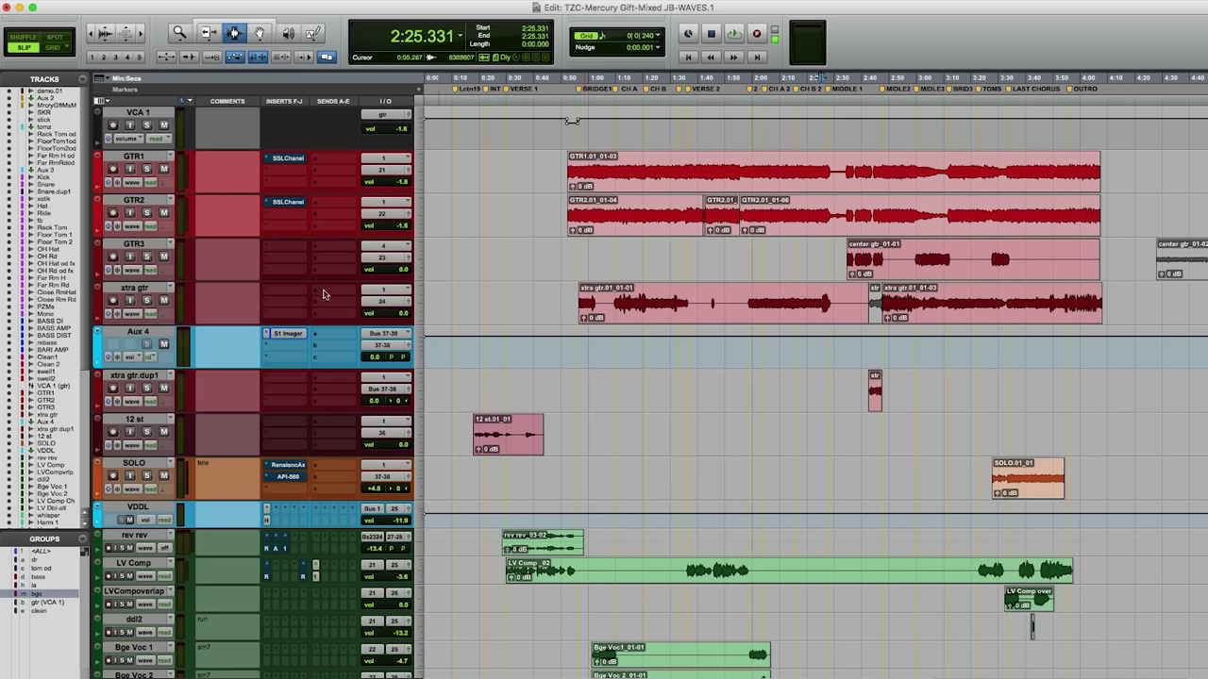
- Solo the xtra gtr track and start playback from 2:25.331
{"action": "left_click", "coordinate": [146, 300]}
{"action": "key", "text": "space"}
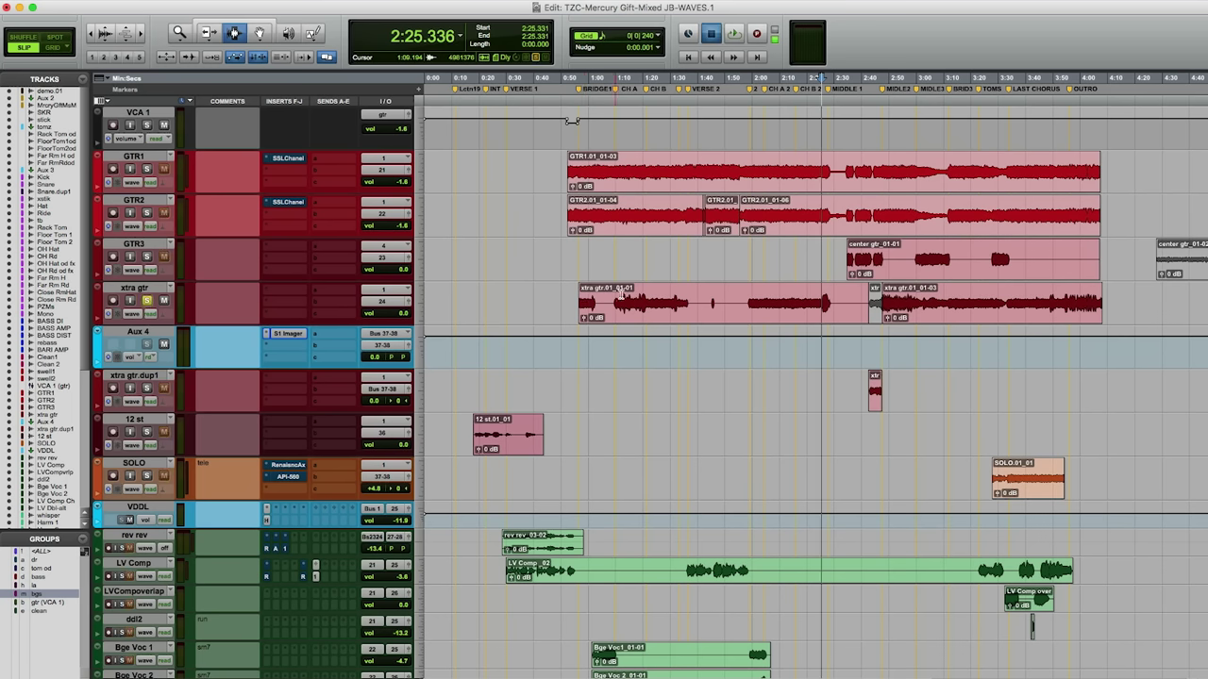